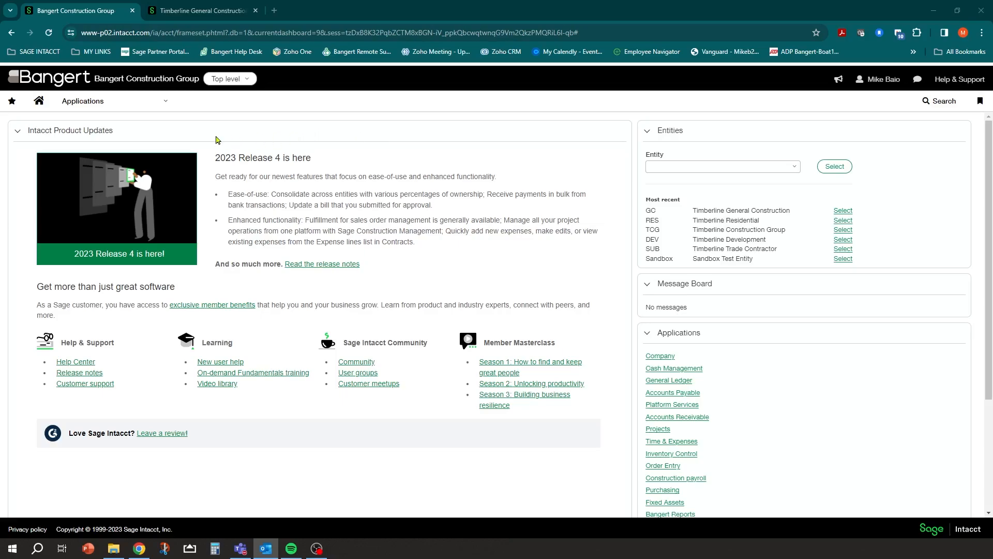
# Step: Open the Sales tax report from the Accounts Receivable reports
pyautogui.click(167, 106)
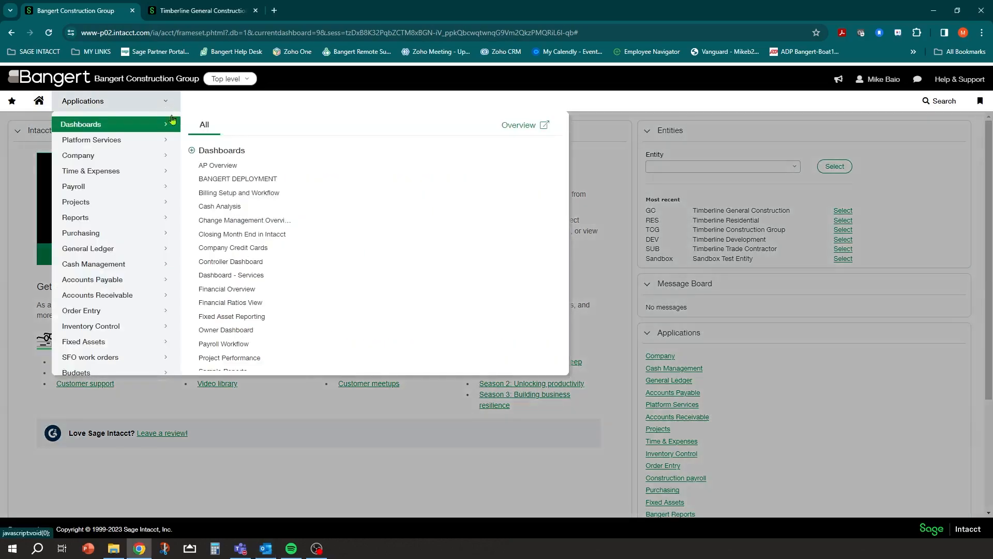
pyautogui.moveTo(119, 299)
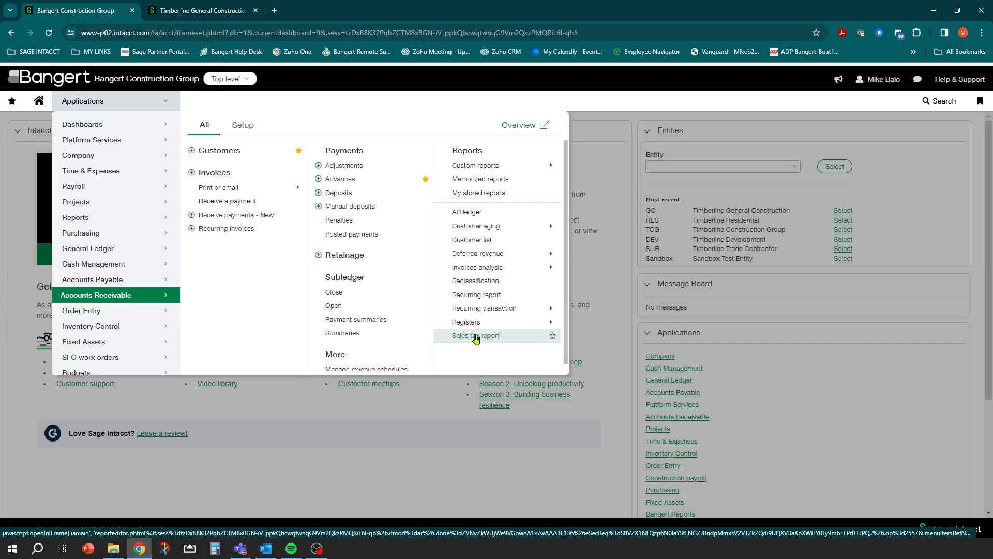
pyautogui.click(476, 336)
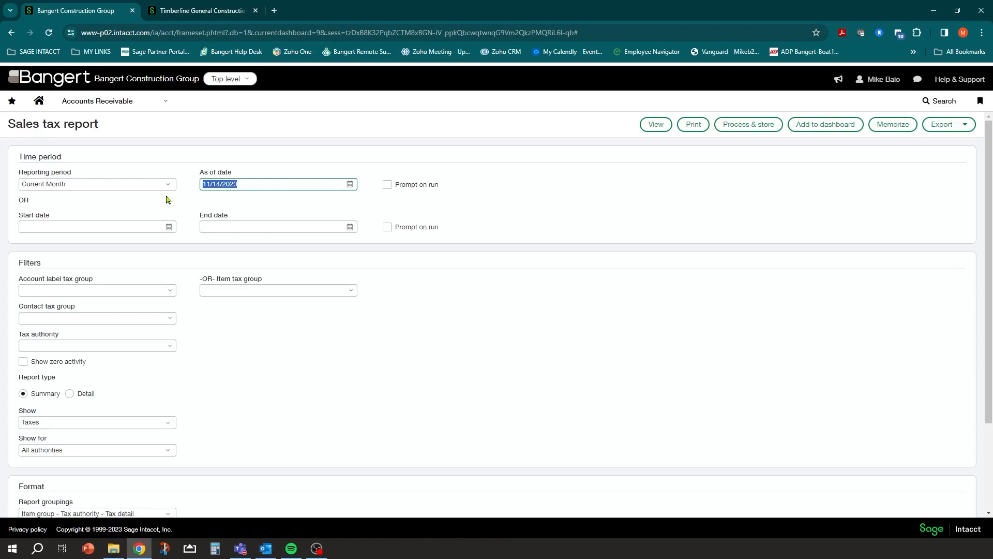
# Step: Set the report's start date to 01/01/2023 and its end date to 11/30/2023
pyautogui.click(118, 212)
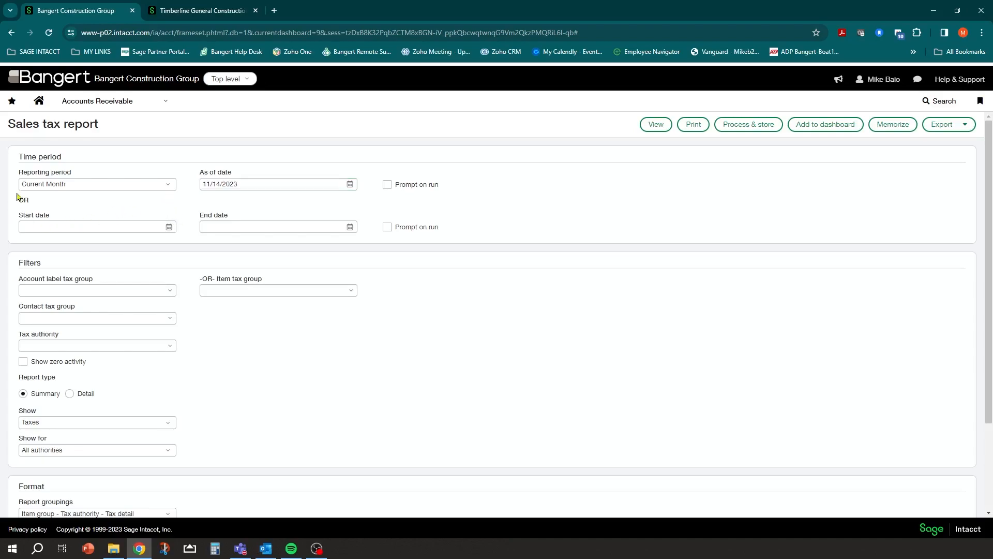
pyautogui.click(169, 231)
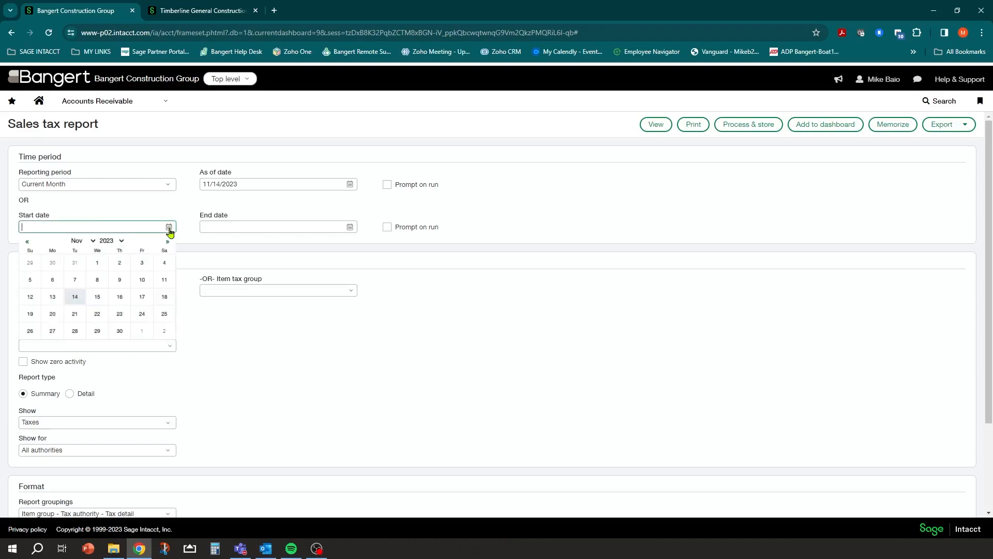
pyautogui.click(151, 204)
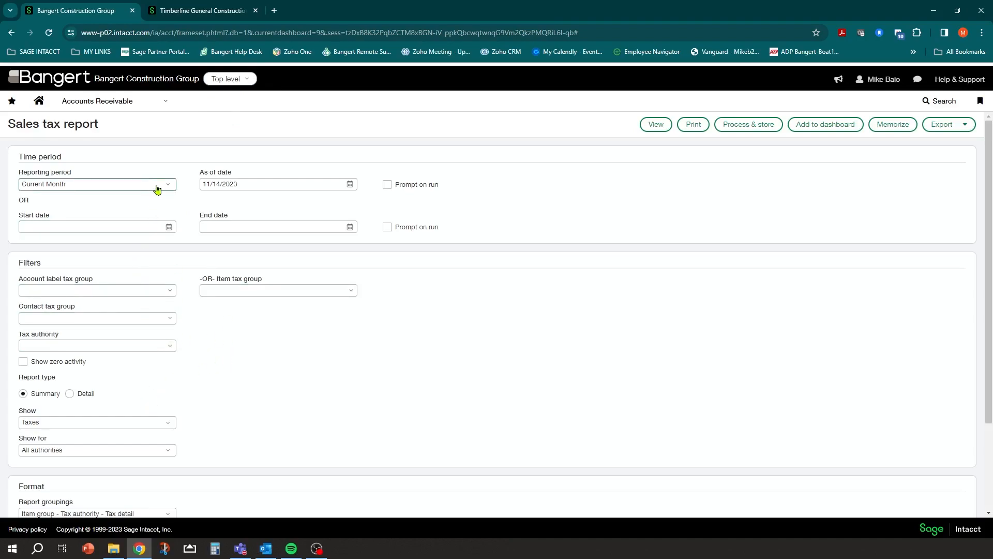
pyautogui.click(169, 227)
pyautogui.click(28, 245)
pyautogui.click(28, 245)
pyautogui.click(28, 245)
pyautogui.click(28, 245)
pyautogui.click(28, 246)
pyautogui.click(28, 245)
pyautogui.click(28, 245)
pyautogui.click(28, 246)
pyautogui.click(28, 245)
pyautogui.click(28, 245)
pyautogui.click(30, 263)
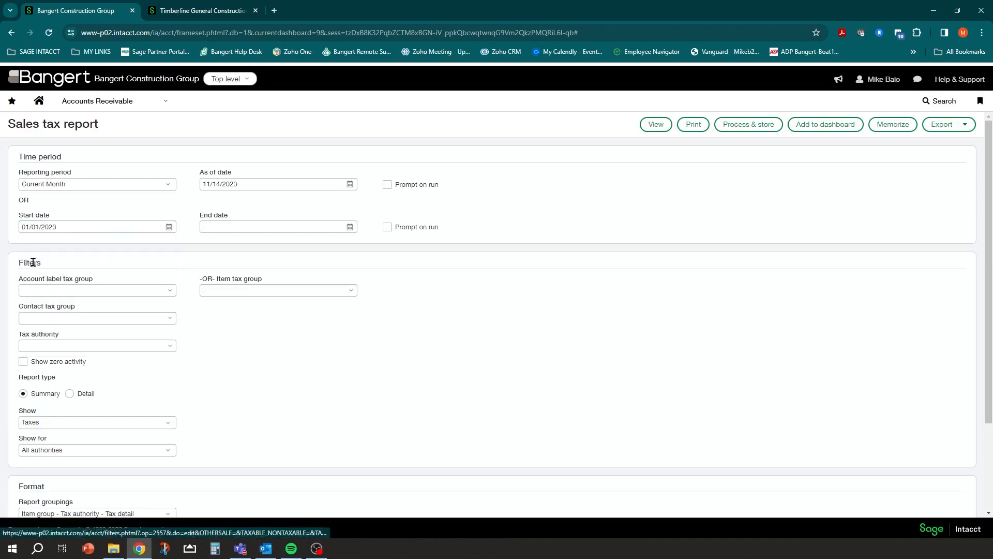
pyautogui.click(350, 227)
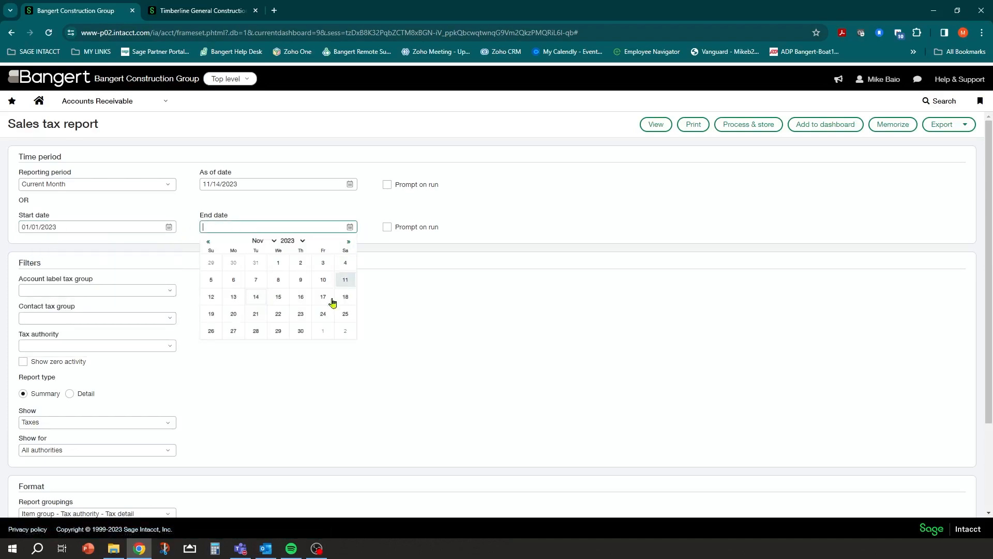
pyautogui.click(302, 332)
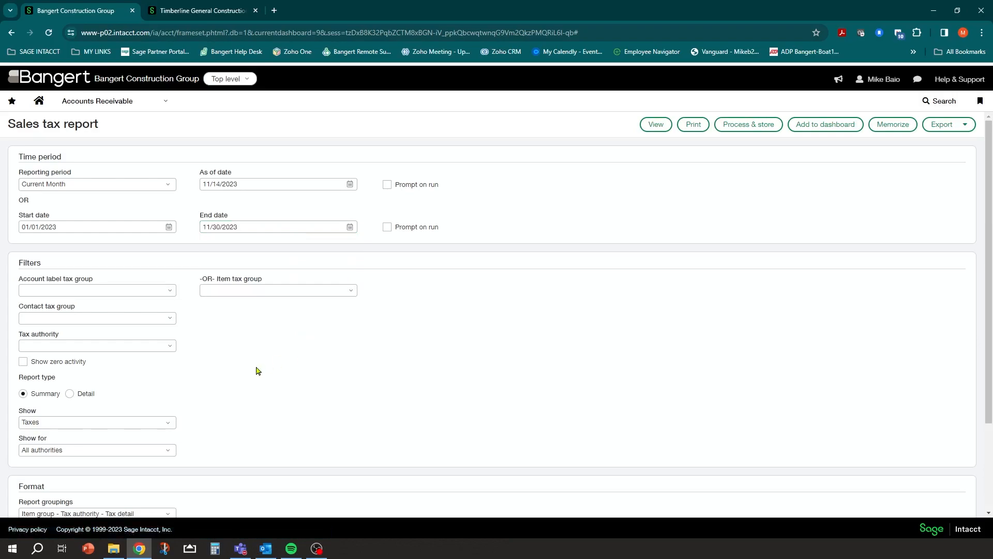
# Step: Examine the available choices for the tax authority, contact tax group and item tax group filters
pyautogui.scroll(-1, 135, 285)
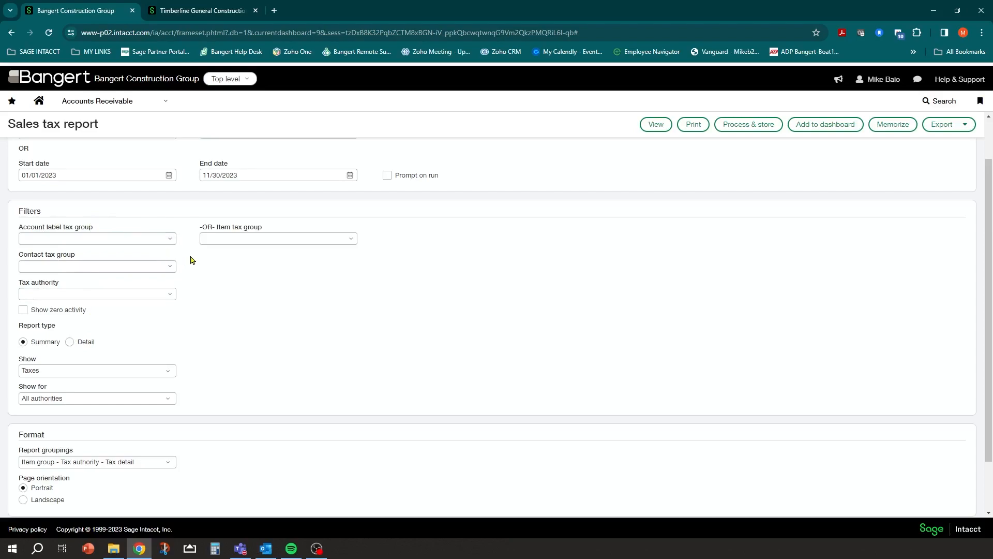
pyautogui.click(171, 297)
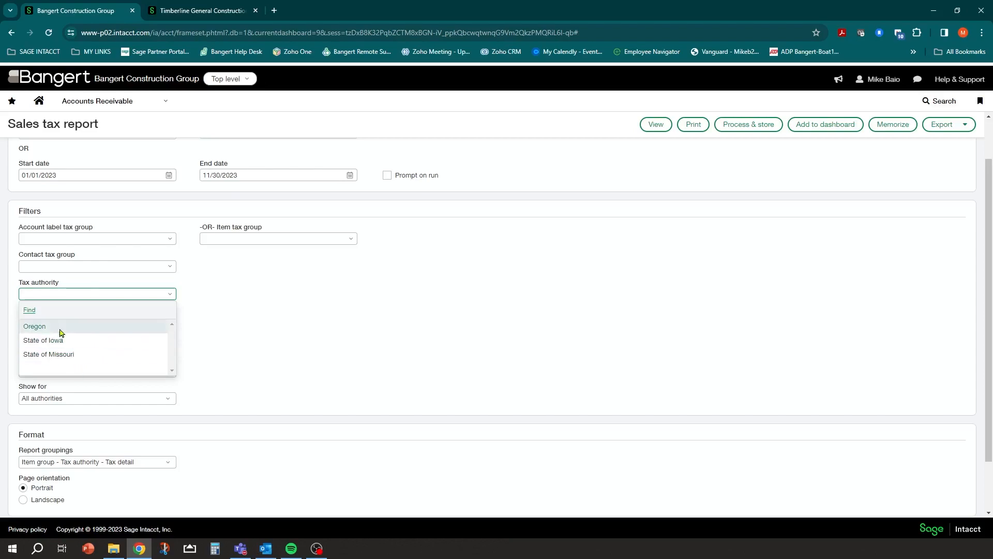
pyautogui.click(271, 267)
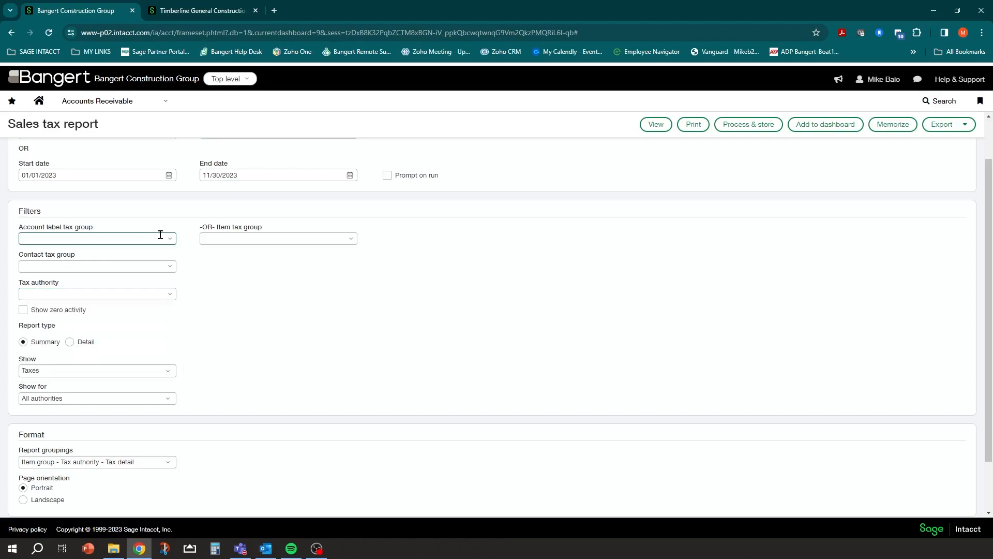
pyautogui.click(170, 266)
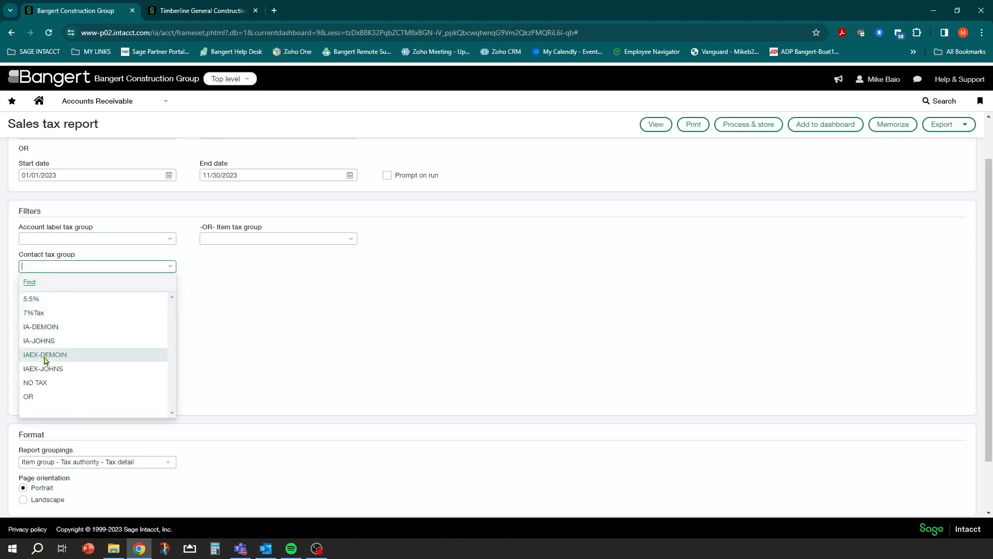
pyautogui.click(222, 309)
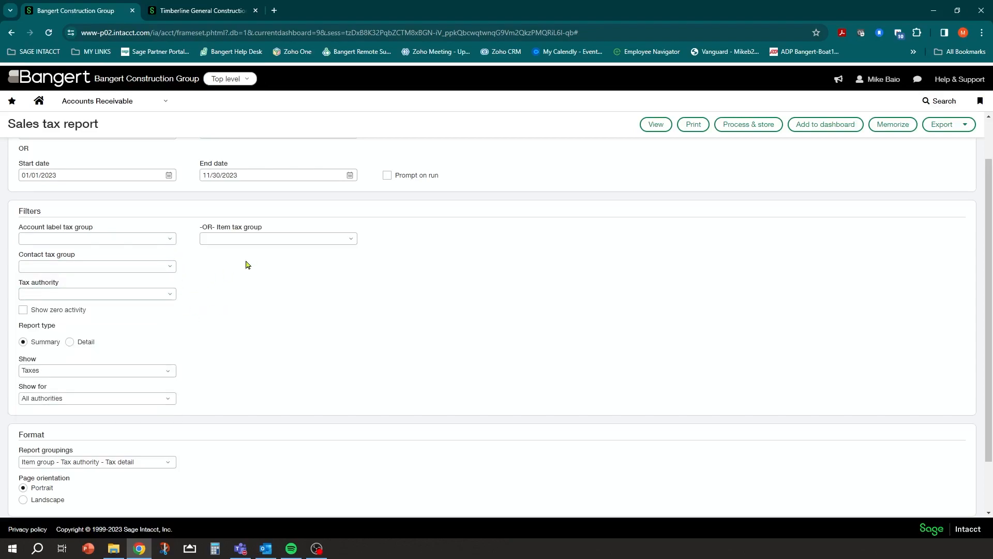
pyautogui.click(350, 239)
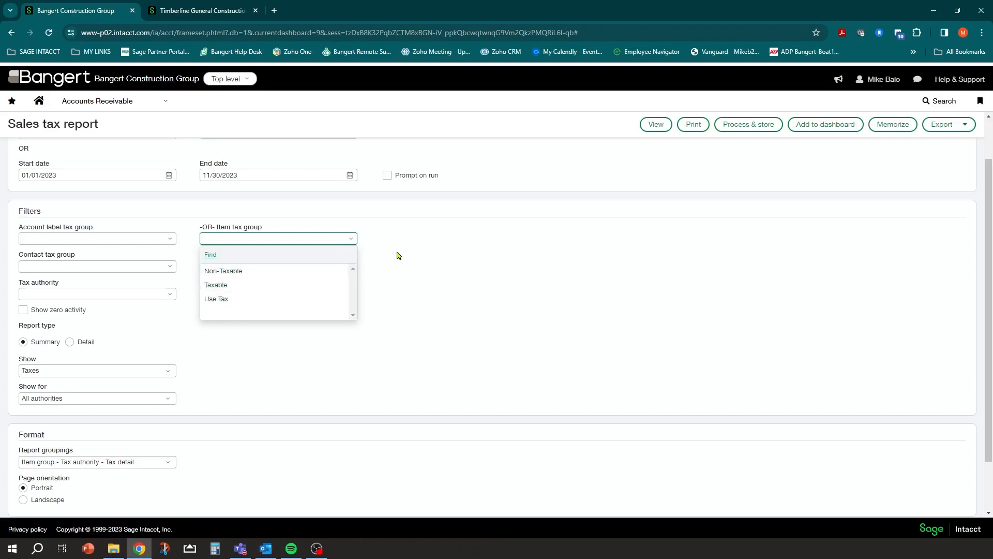
pyautogui.click(427, 245)
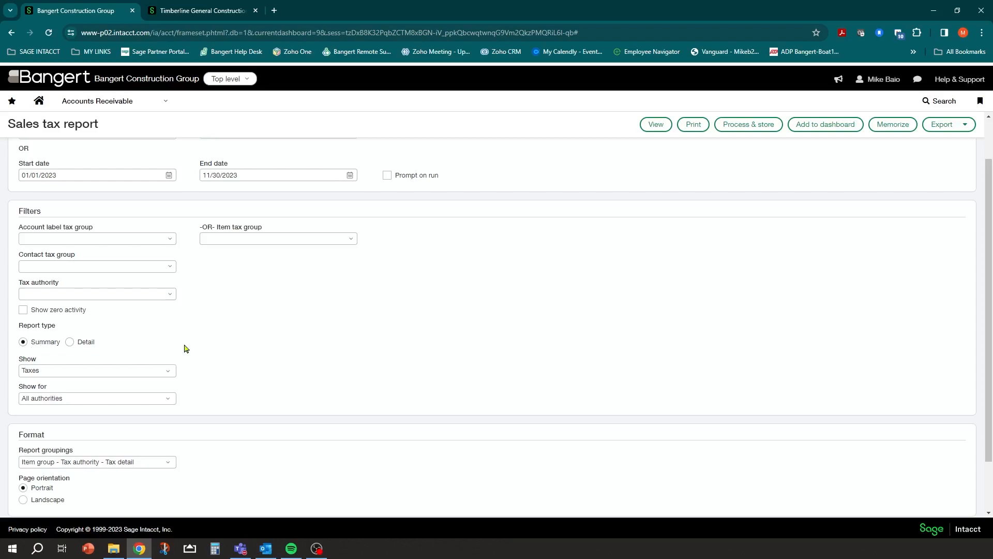
# Step: Review the Show for choices, keeping All authorities, and recheck the tax authority choices without picking one
pyautogui.scroll(-1, 214, 332)
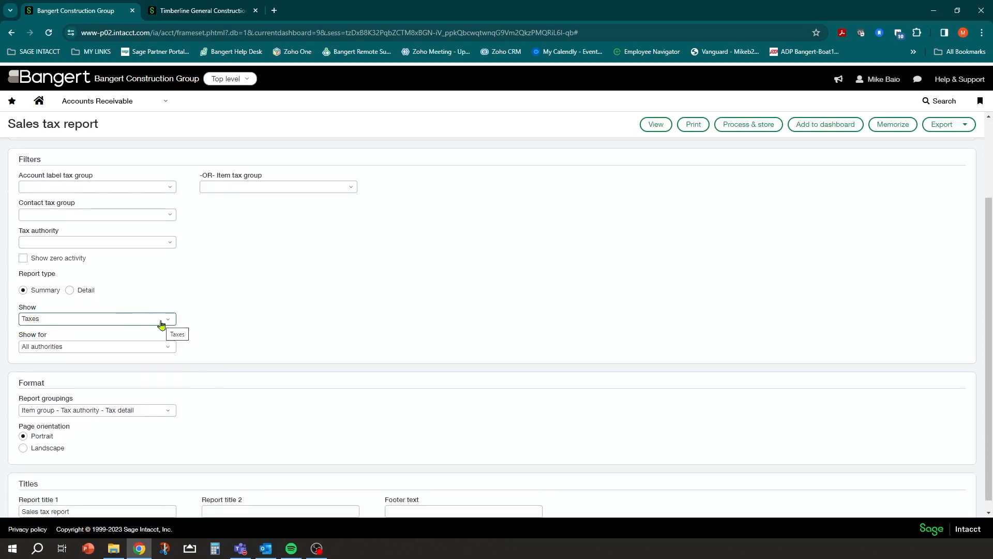
pyautogui.click(166, 346)
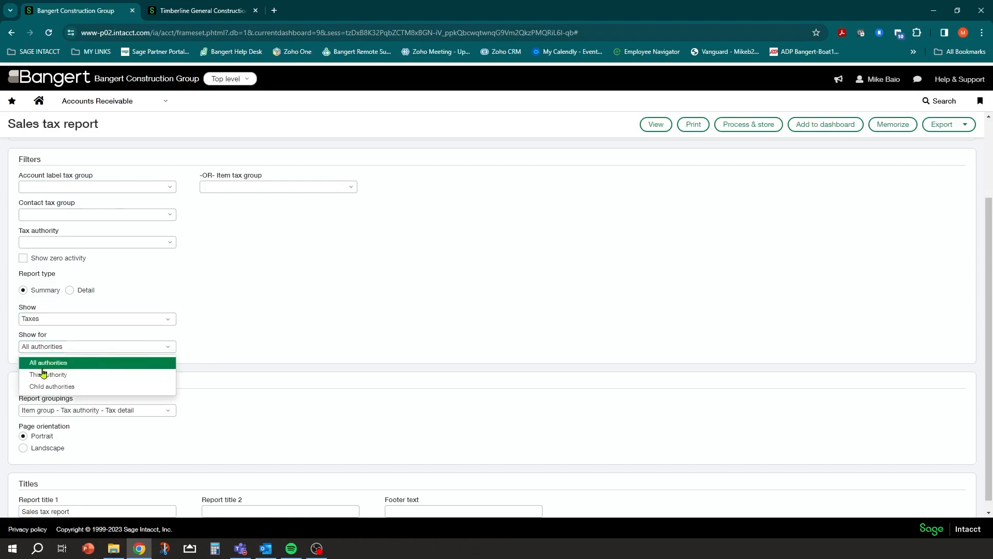
pyautogui.click(52, 364)
pyautogui.click(167, 347)
pyautogui.click(51, 365)
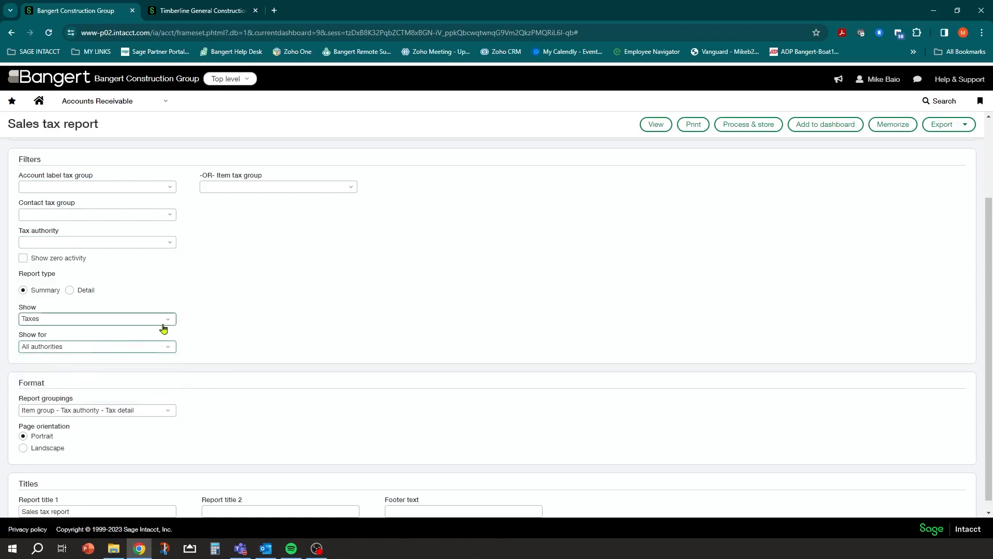
pyautogui.click(172, 244)
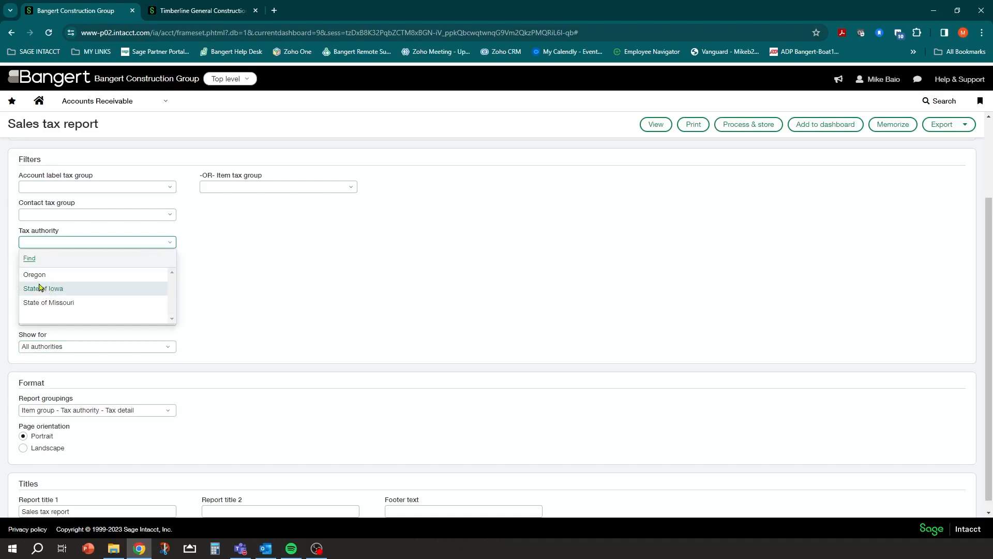
pyautogui.click(221, 270)
# Step: Set the report groupings to Item group - Tax authority - Tax detail and view the report
pyautogui.scroll(-1, 271, 261)
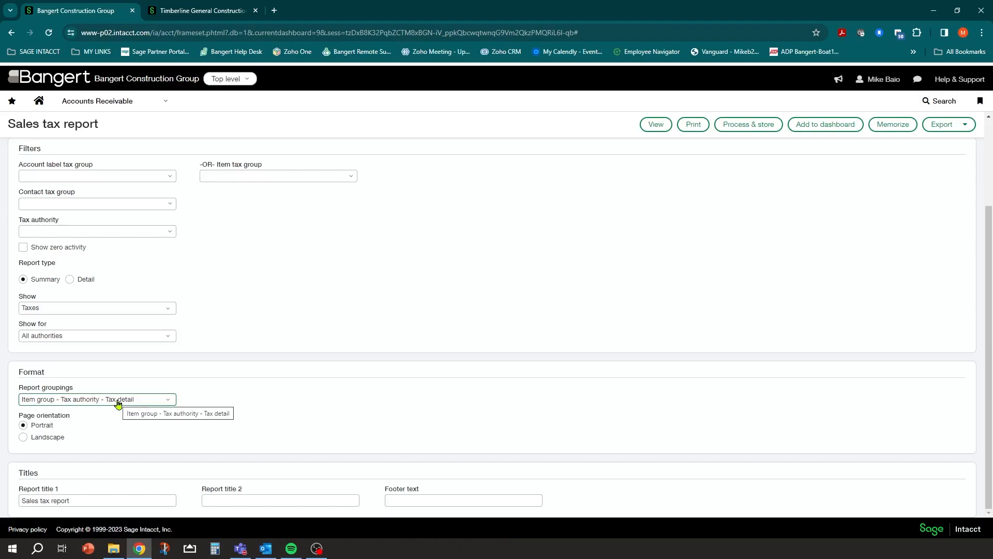
pyautogui.click(172, 403)
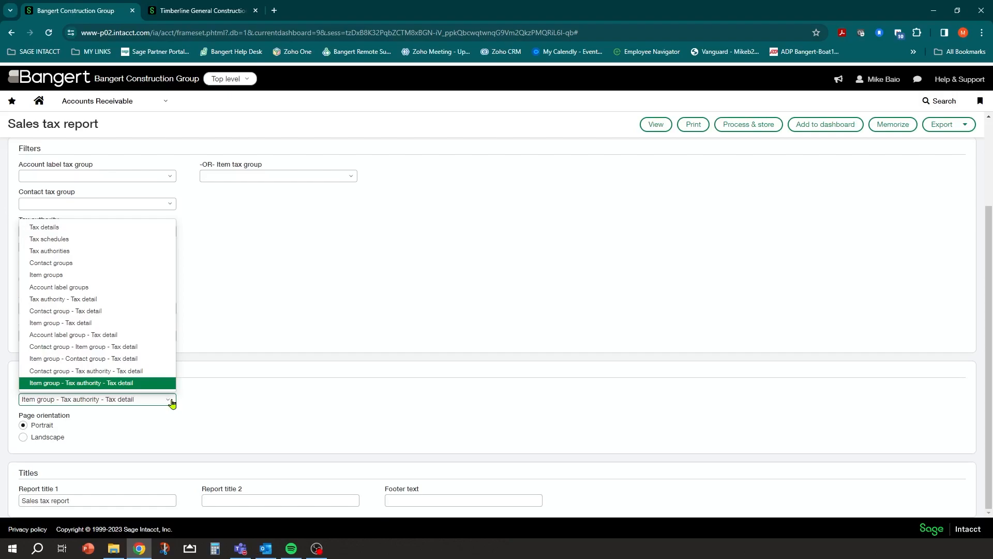
pyautogui.click(48, 300)
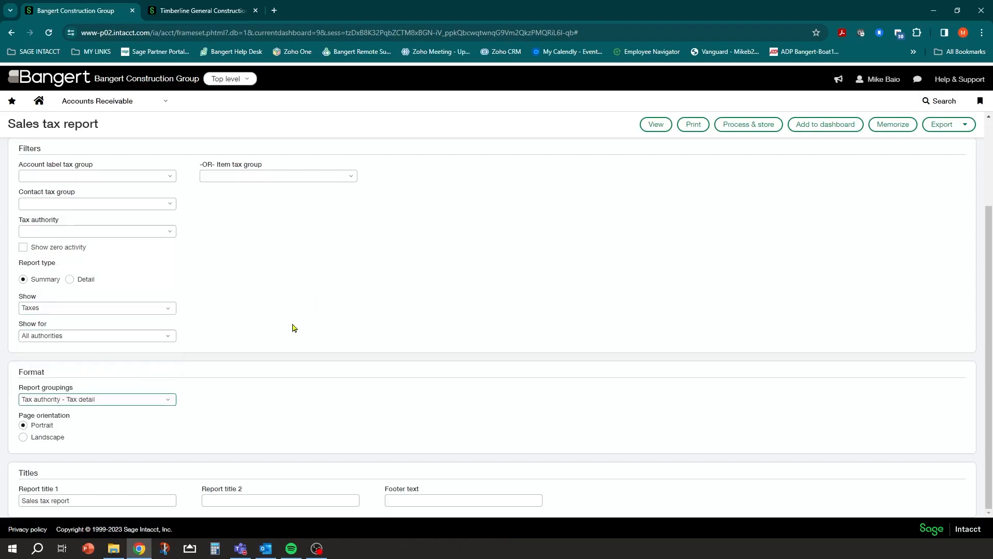
pyautogui.click(169, 402)
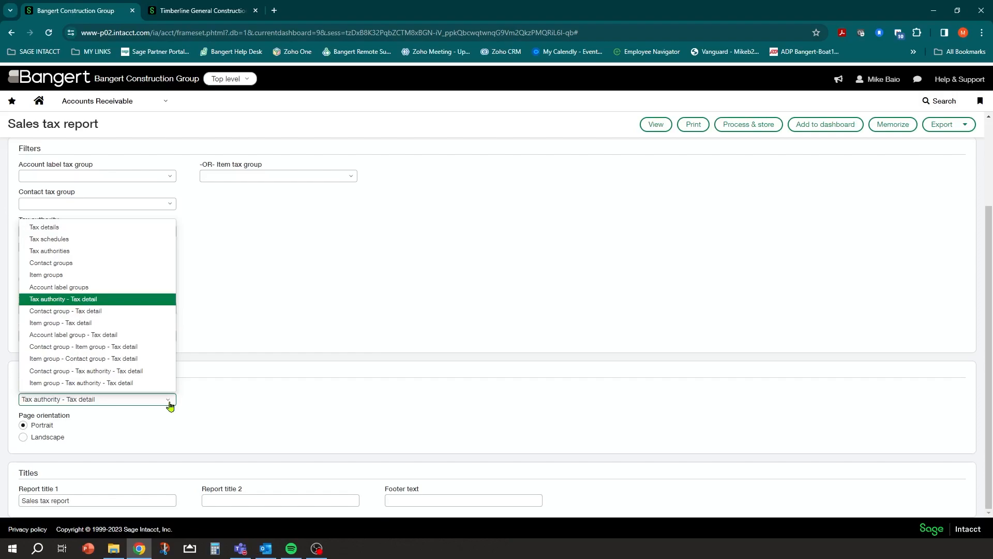
pyautogui.click(70, 386)
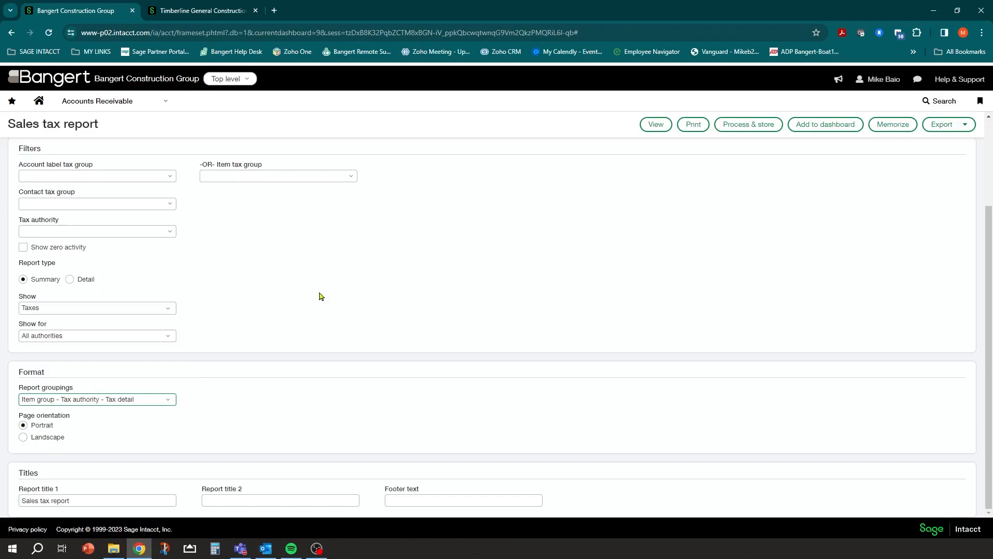
pyautogui.scroll(2, 304, 283)
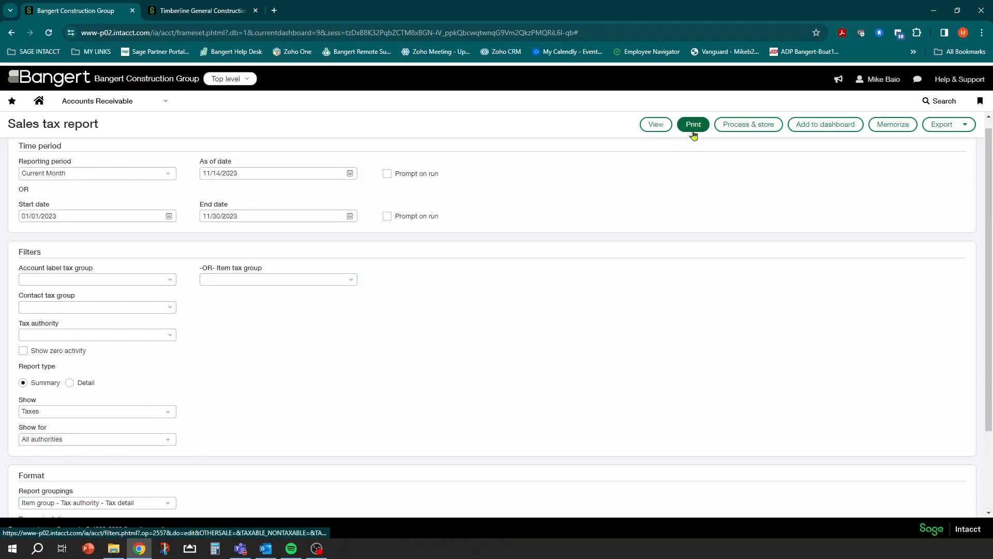
pyautogui.click(656, 130)
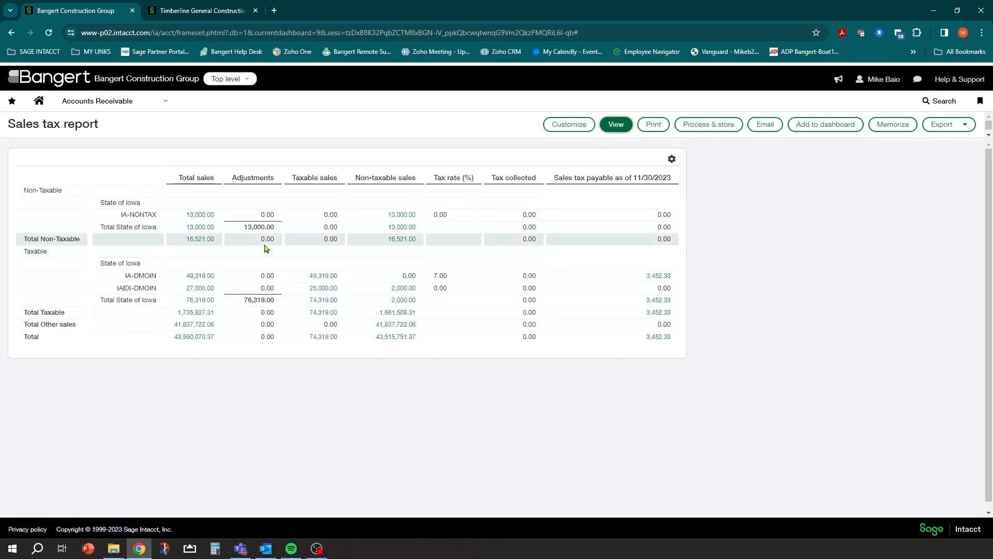
# Step: Examine the report's Non-Taxable and Taxable groups and the tax details listed under State of Iowa
pyautogui.moveTo(26, 190); pyautogui.dragTo(68, 196)
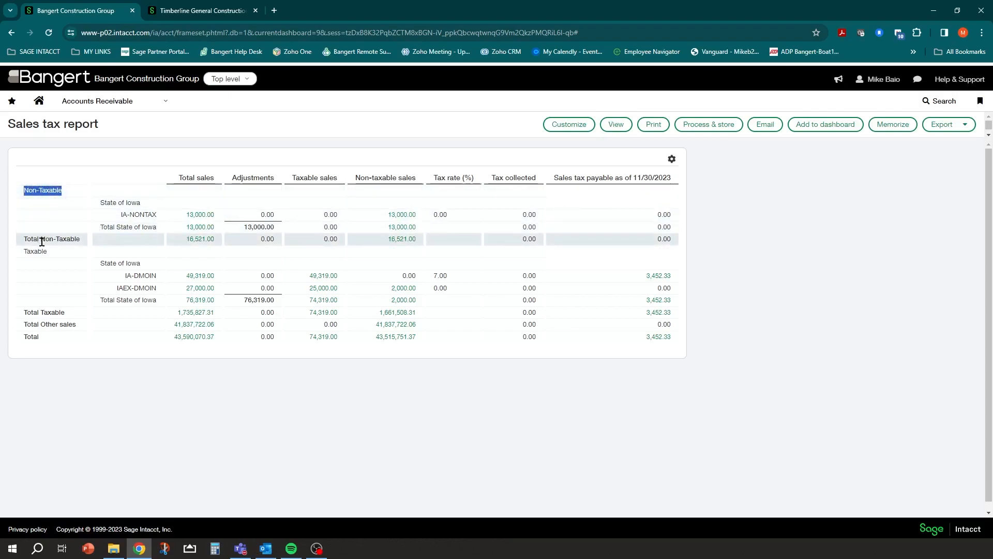
pyautogui.moveTo(24, 252); pyautogui.dragTo(63, 254)
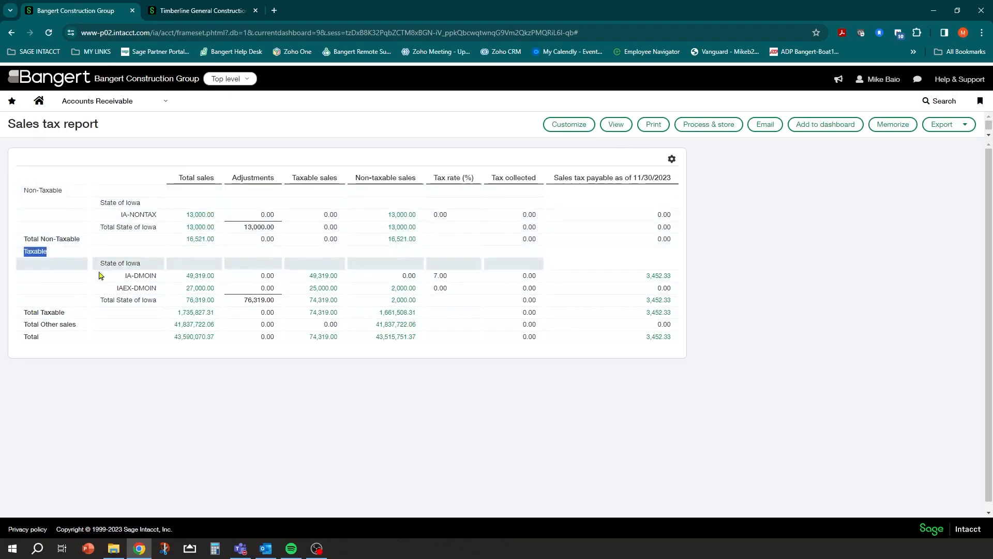
pyautogui.moveTo(100, 201); pyautogui.dragTo(156, 223)
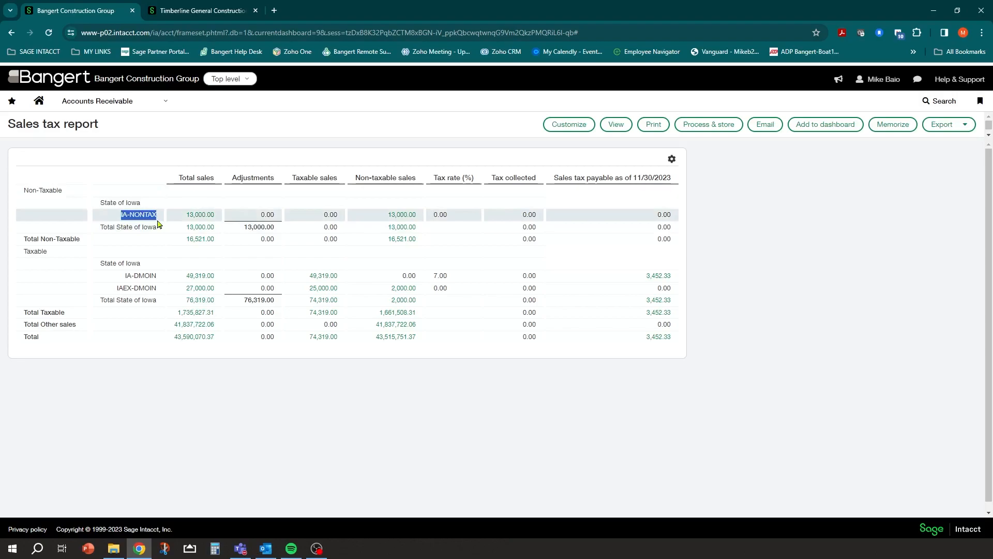
pyautogui.moveTo(124, 275); pyautogui.dragTo(159, 293)
pyautogui.moveTo(120, 215); pyautogui.dragTo(149, 238)
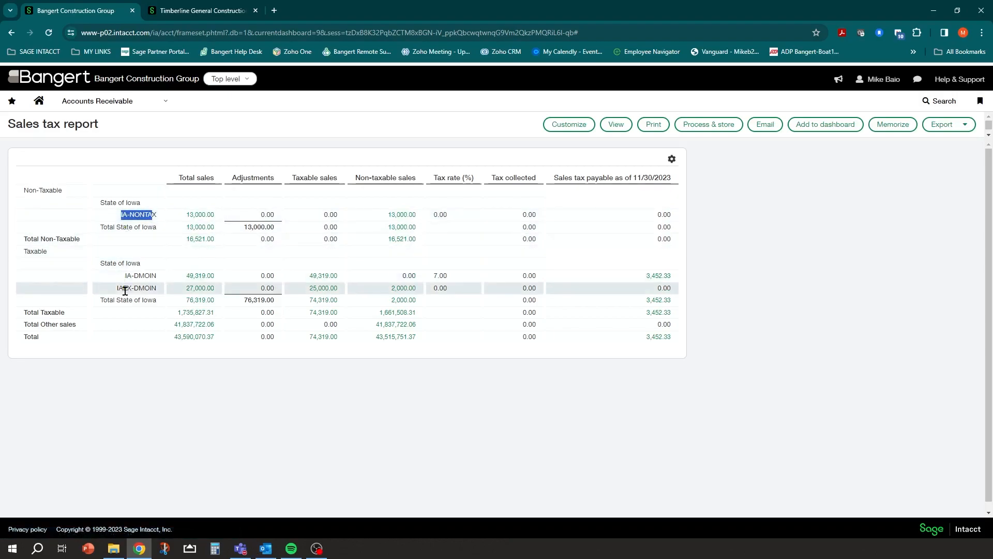
pyautogui.moveTo(124, 275); pyautogui.dragTo(159, 295)
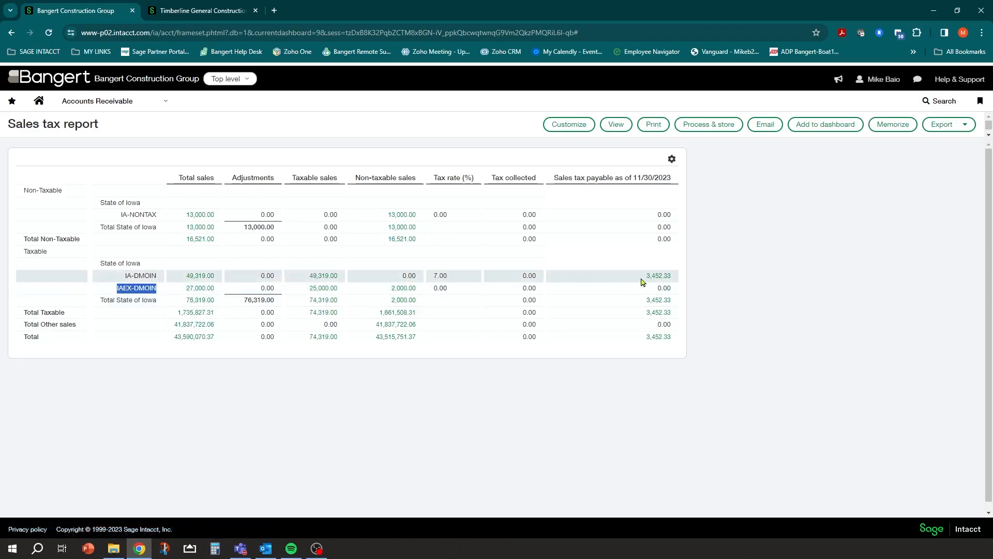
# Step: Check the sales tax payable for IA-DMOIN, drill into its taxable sales, and close the detail window
pyautogui.moveTo(645, 277); pyautogui.dragTo(691, 286)
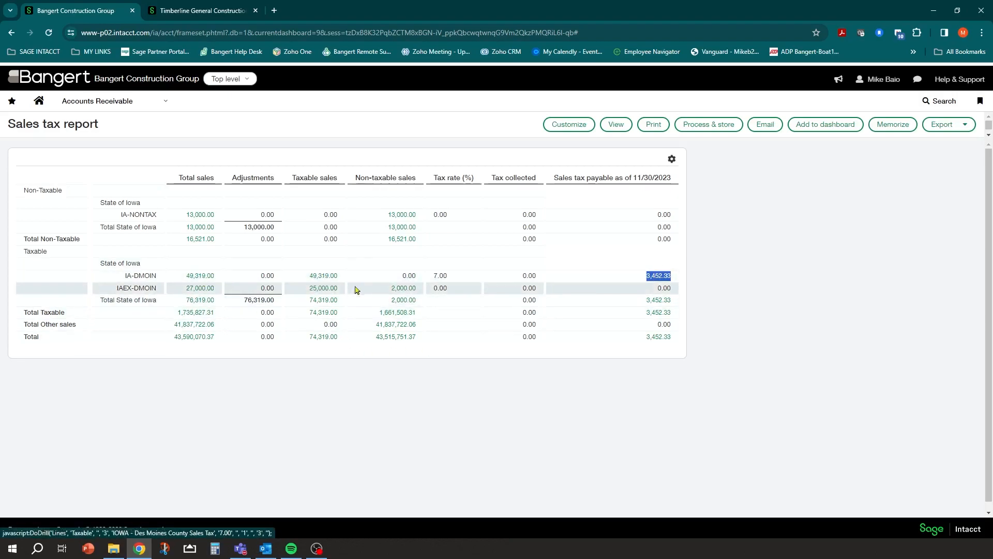
pyautogui.click(317, 279)
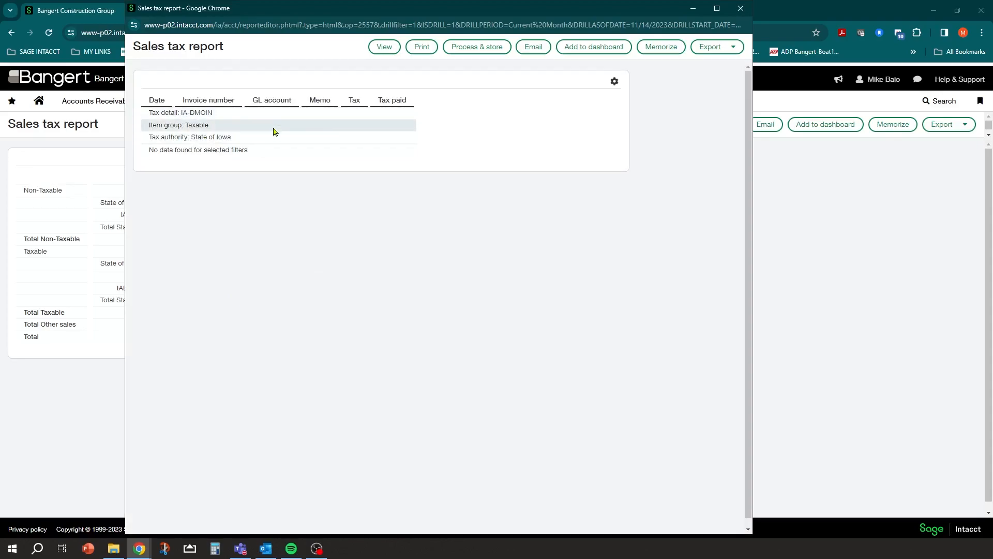
pyautogui.click(742, 8)
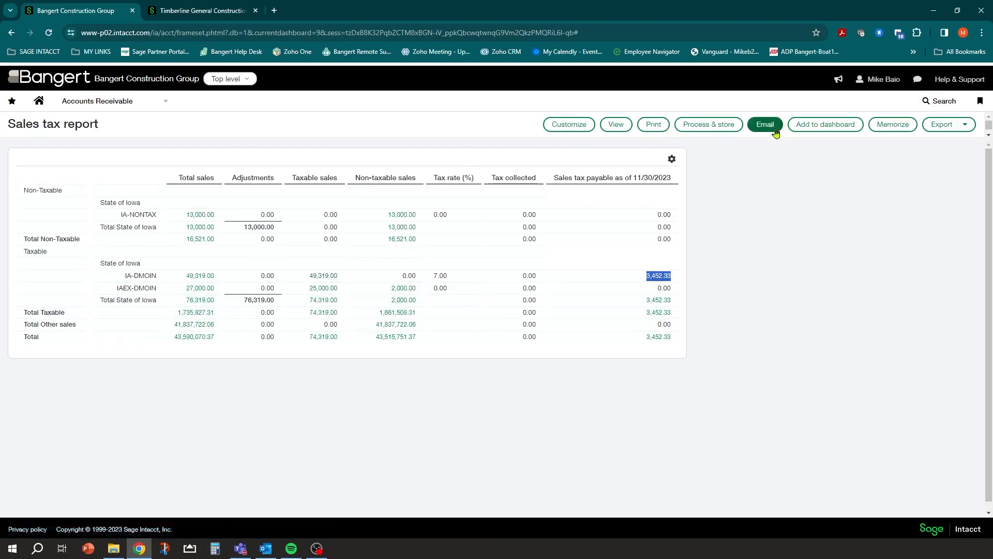
# Step: Customize the report to use the Tax authority - Tax detail grouping and view it again
pyautogui.click(564, 130)
pyautogui.scroll(-2, 238, 295)
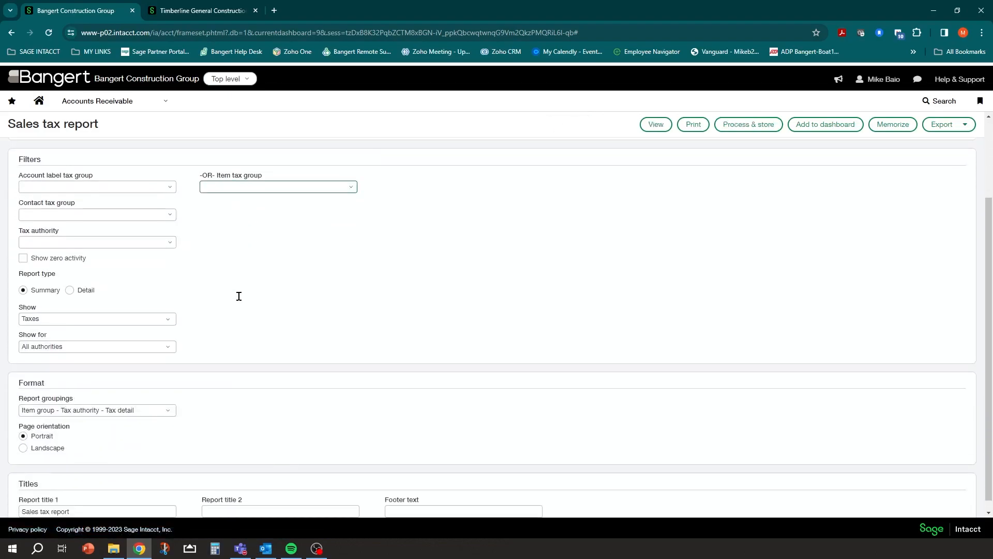
pyautogui.scroll(-1, 191, 349)
pyautogui.click(169, 402)
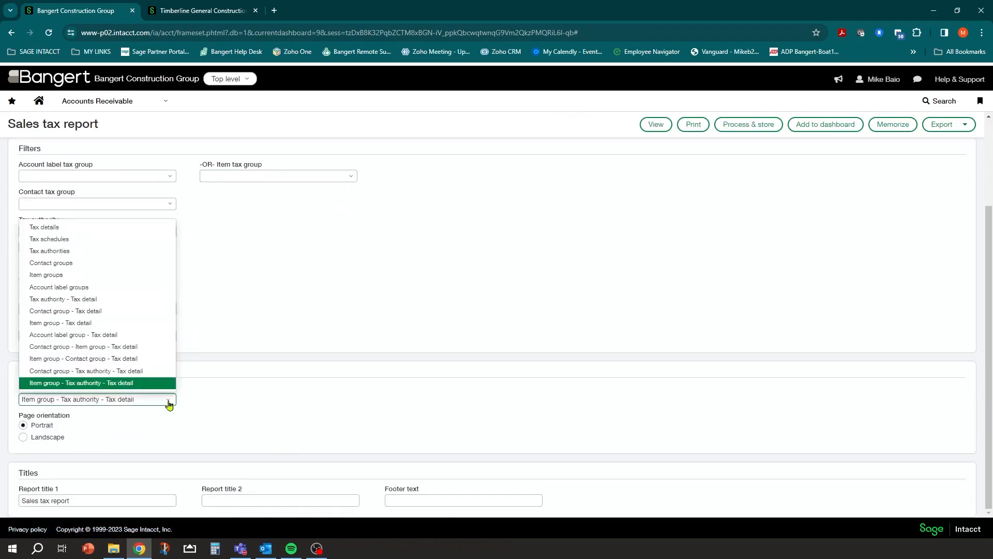
pyautogui.click(58, 300)
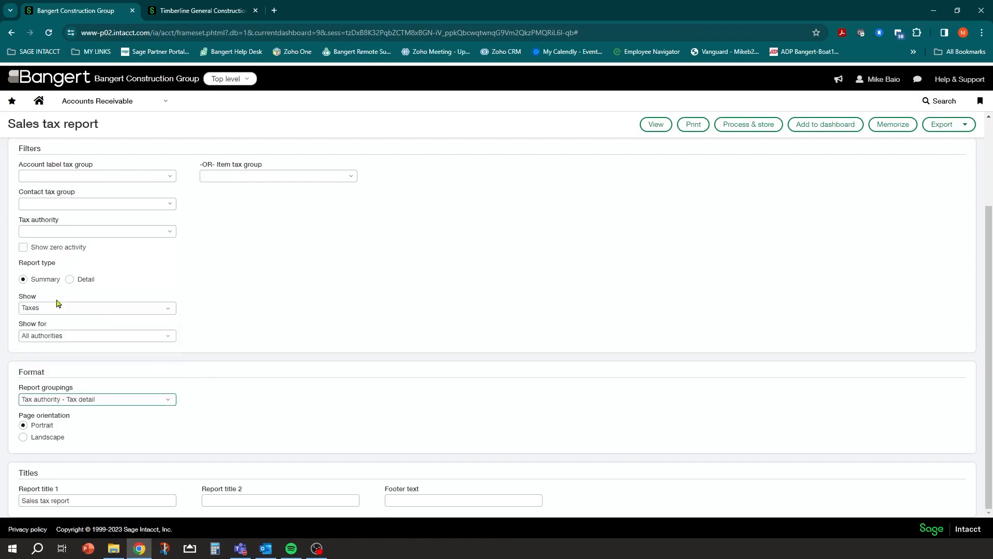
pyautogui.click(671, 124)
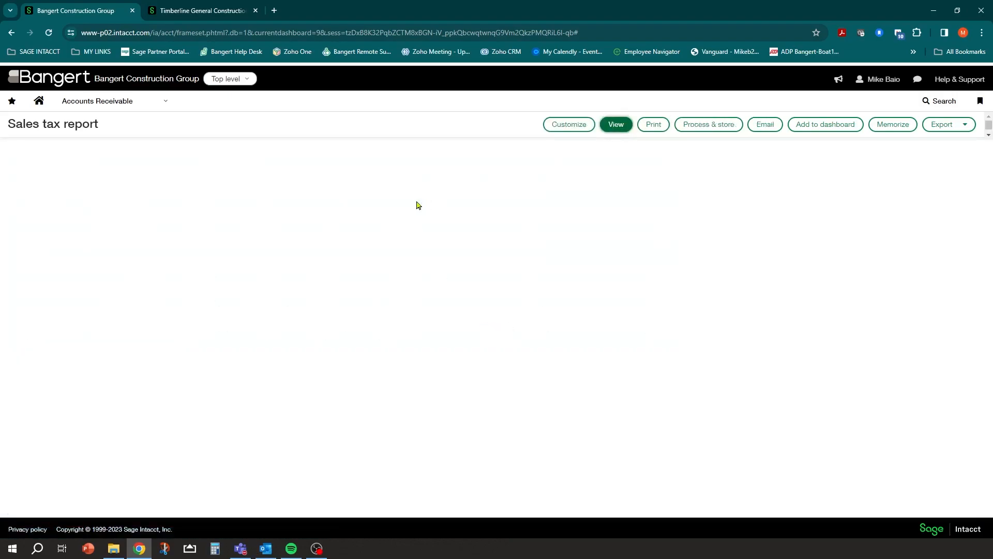